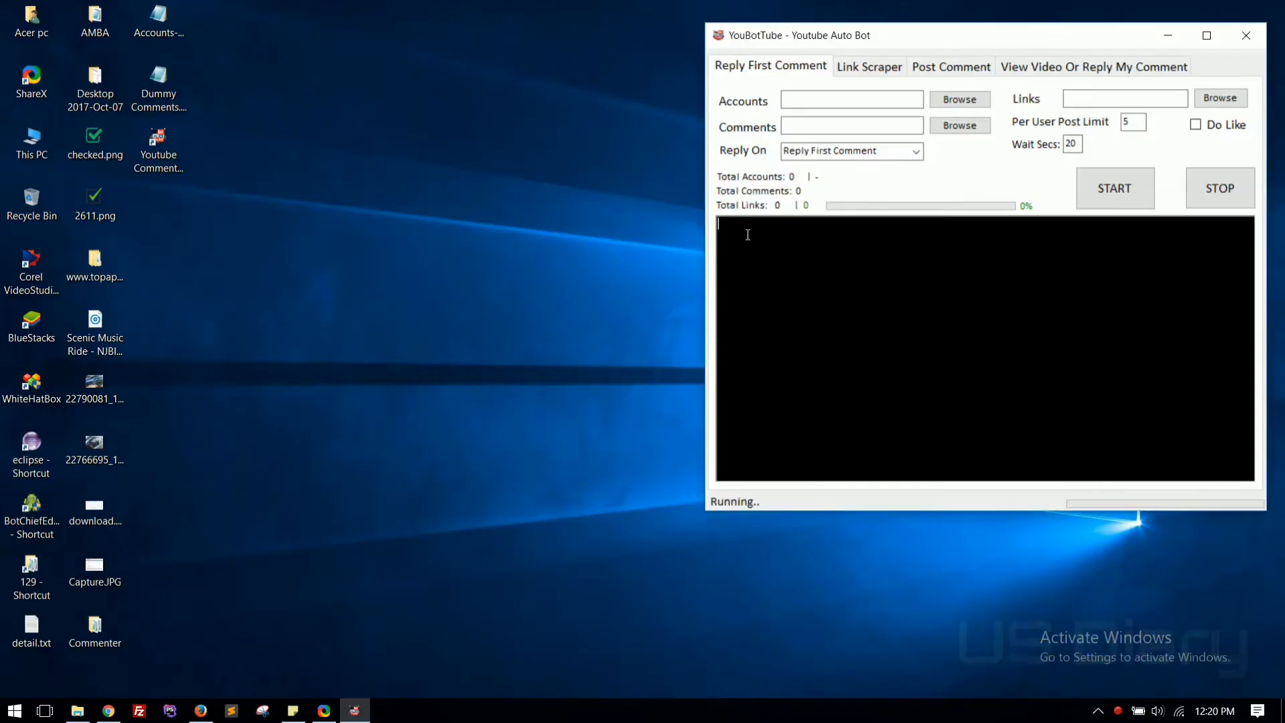
# - Set up a link scrape for keyword Something with a save folder and page limit 3
pyautogui.click(870, 69)
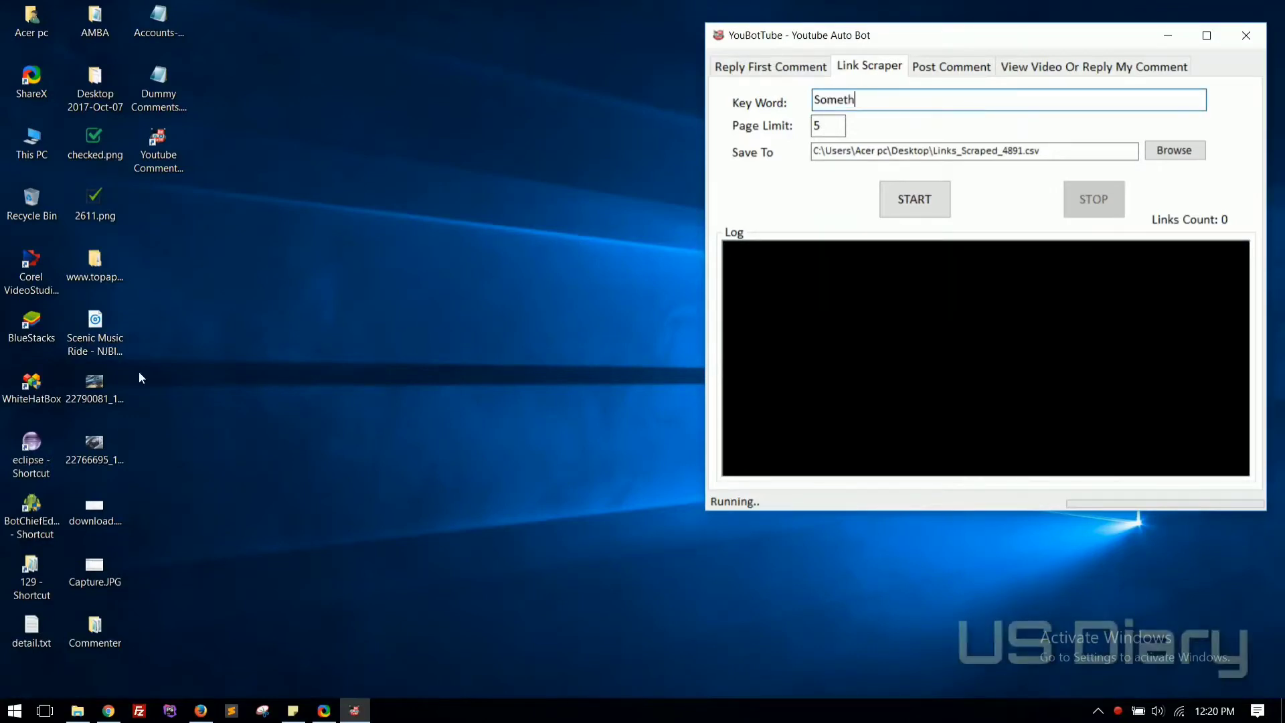
pyautogui.click(1174, 150)
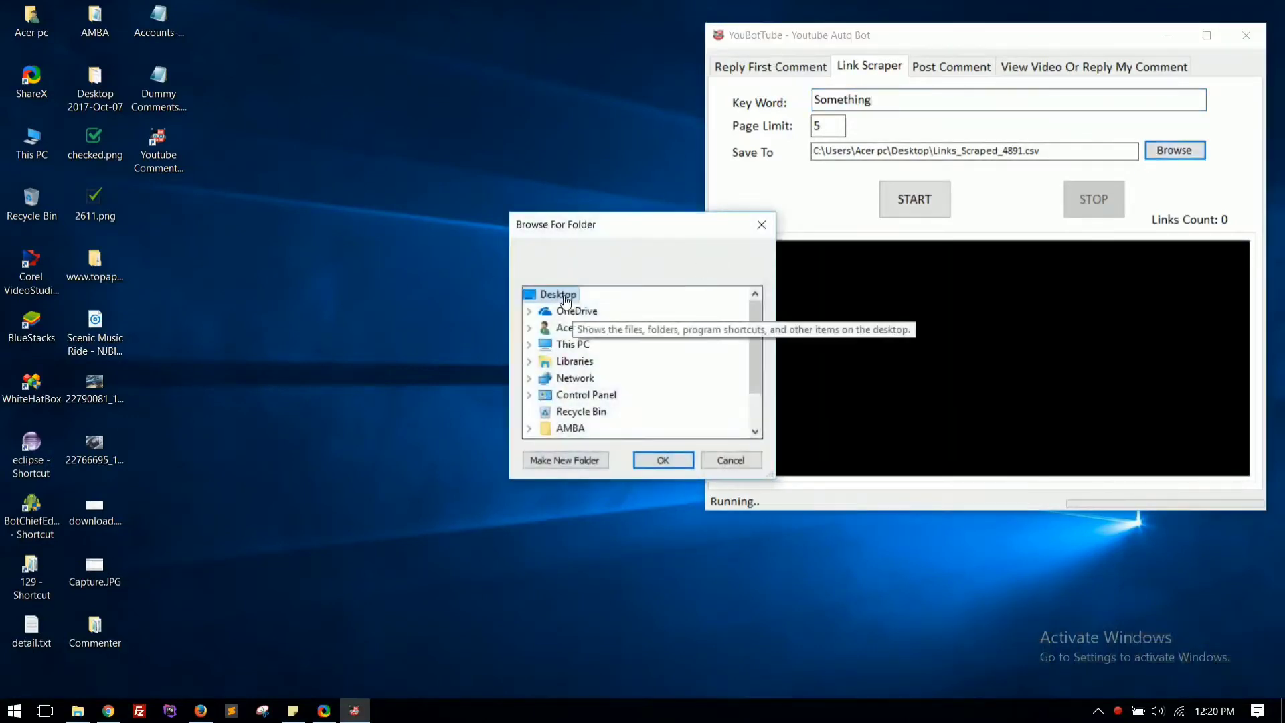
pyautogui.click(661, 460)
pyautogui.press('Tab')
pyautogui.press('Tab')
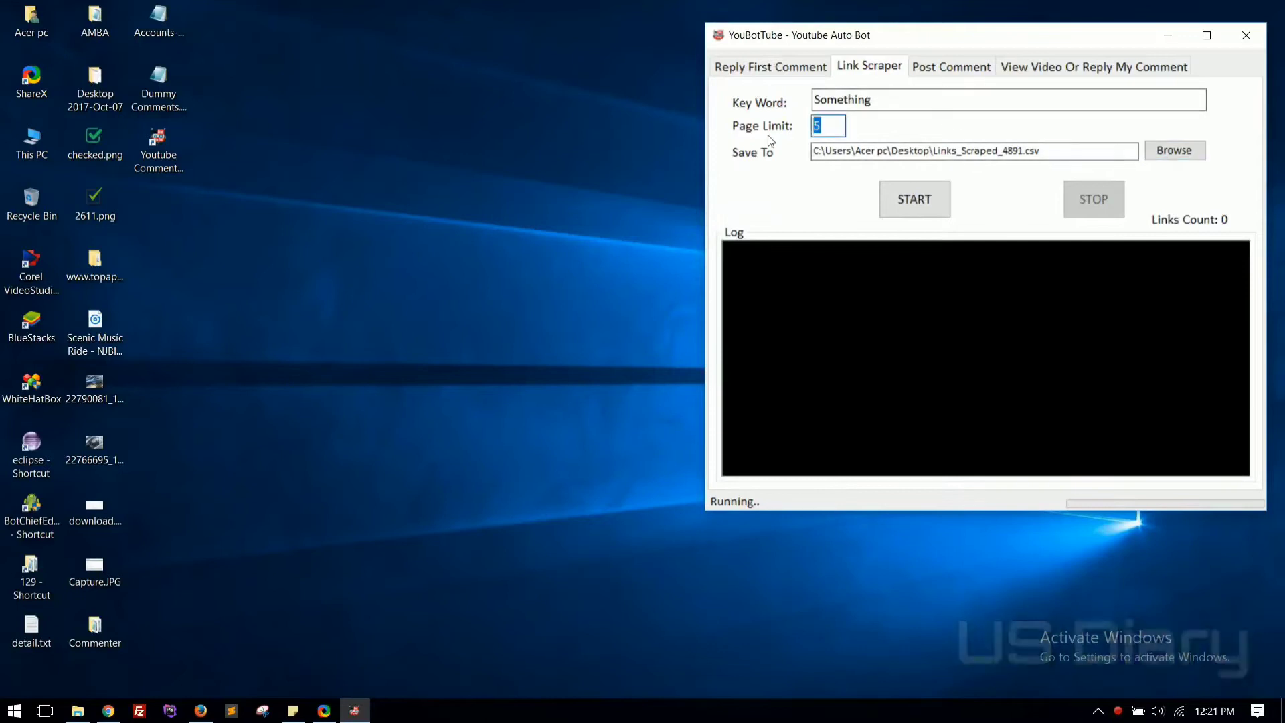
pyautogui.write('3')
# - Run the scrape, collecting 59 links into Links_Scraped_4891.csv
pyautogui.click(917, 211)
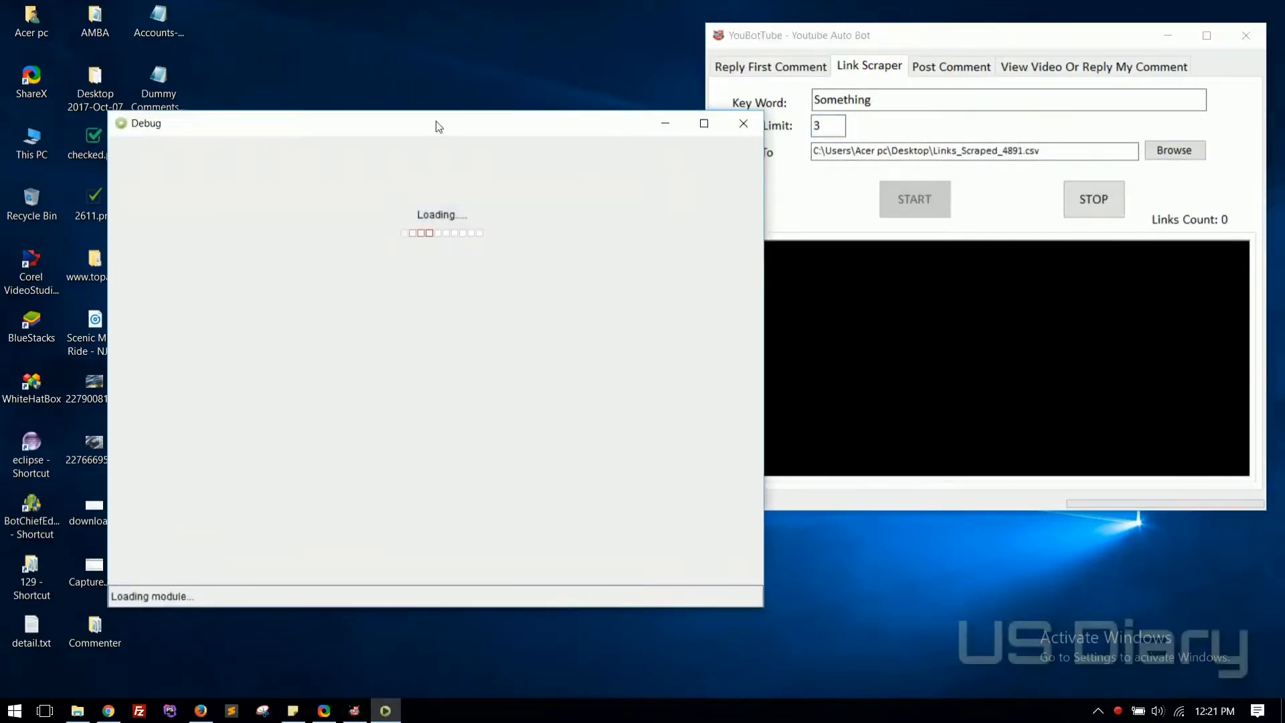
pyautogui.moveTo(436, 123); pyautogui.dragTo(348, 33)
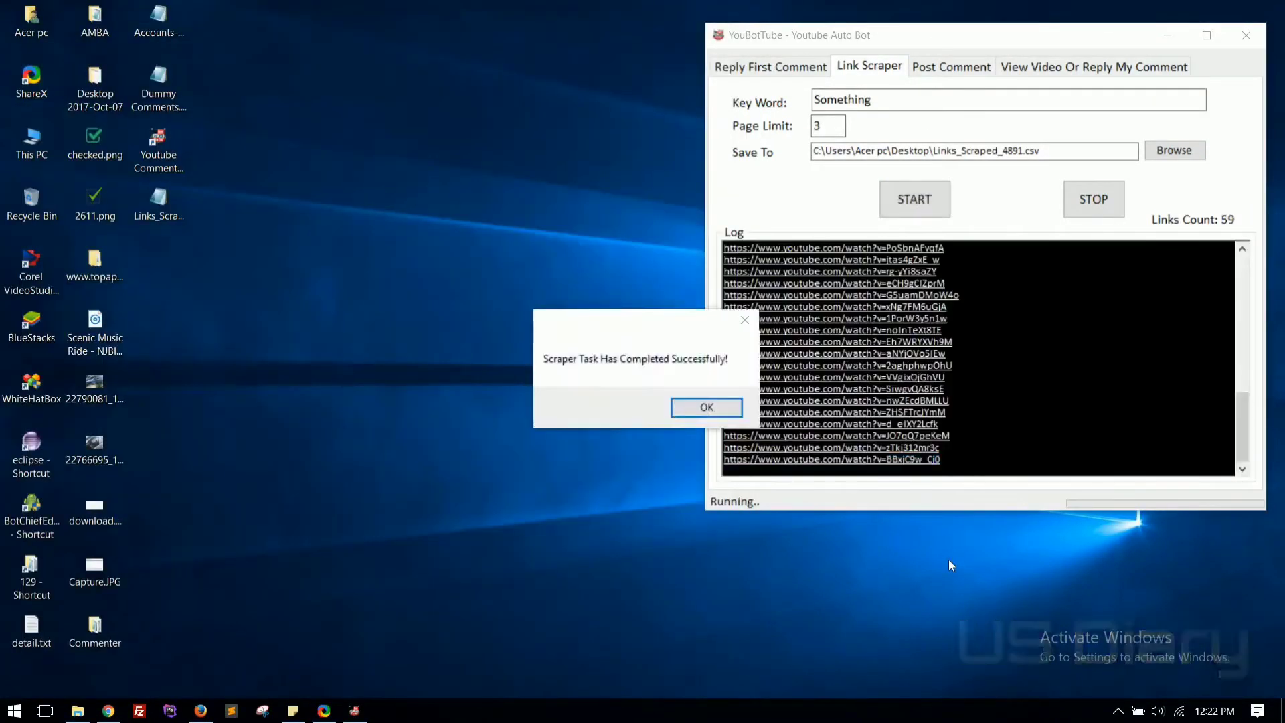
pyautogui.click(706, 407)
pyautogui.scroll(10, 1176, 324)
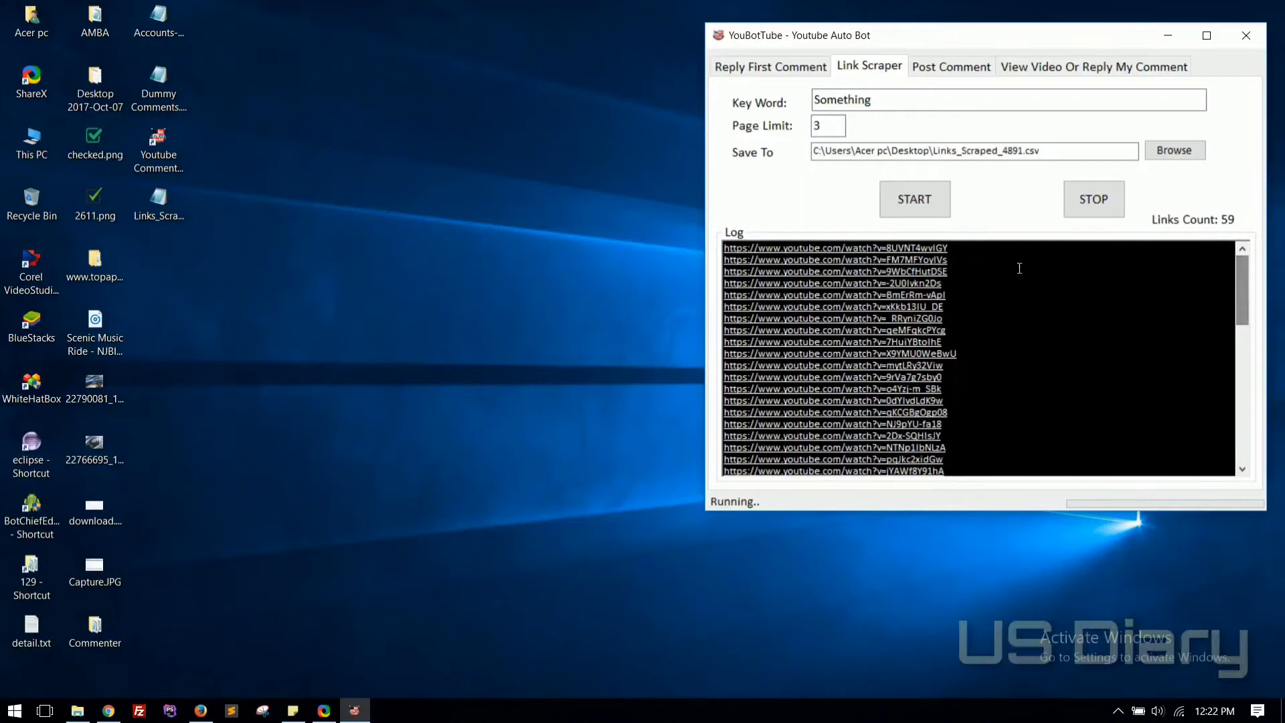
# - View the scraped YouTube links in Links_Scraped_4891.csv in Notepad, then close it
pyautogui.doubleClick(158, 201)
pyautogui.moveTo(929, 132); pyautogui.dragTo(837, 55)
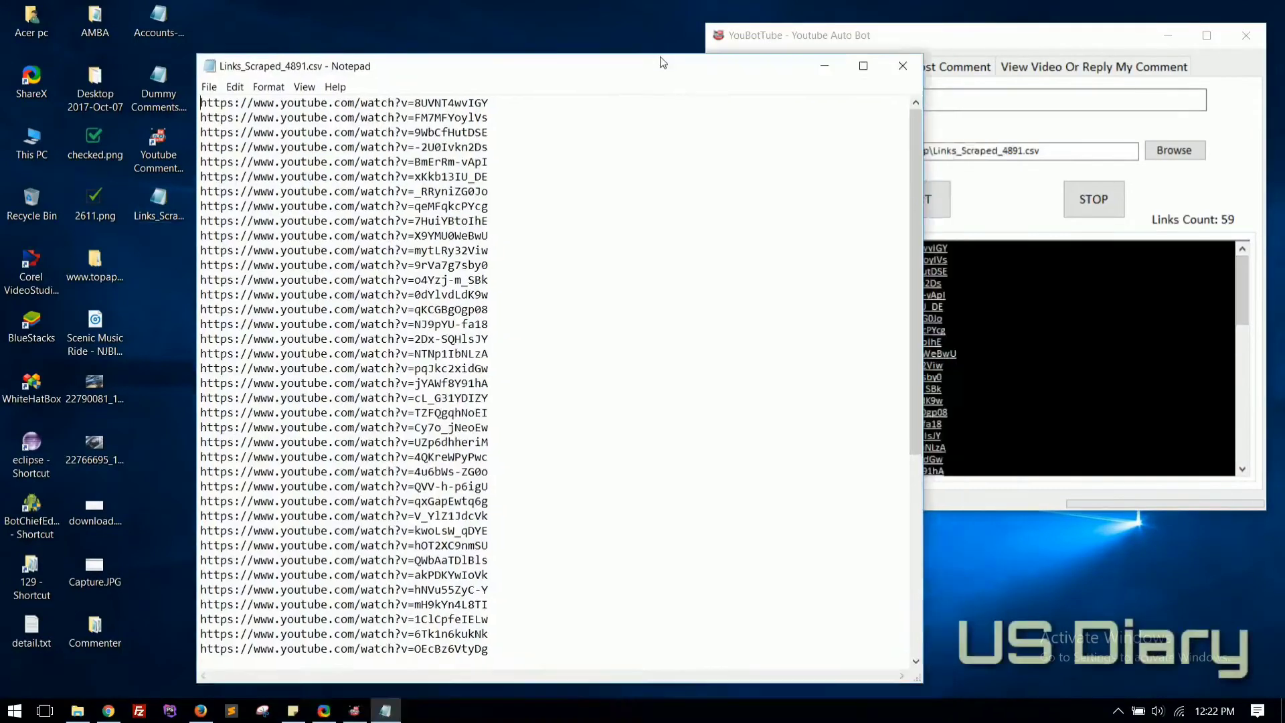
pyautogui.click(903, 59)
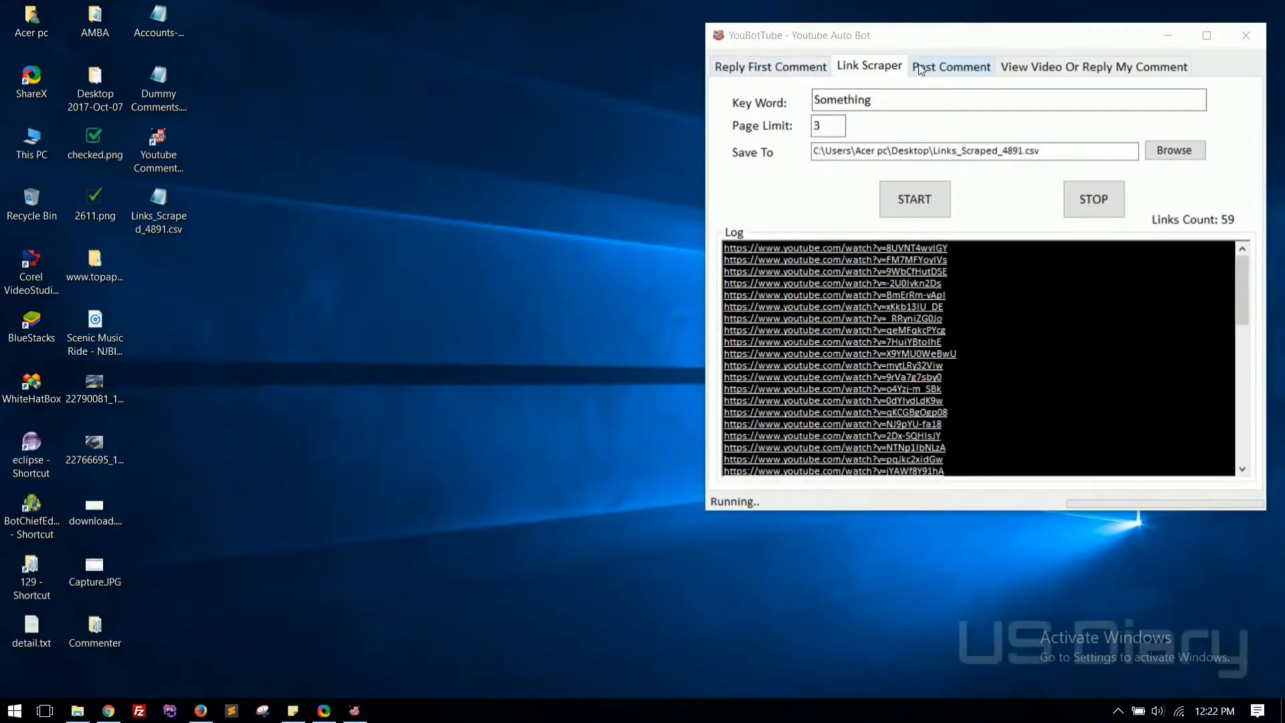
# - Load the 17-account file, Dummy Comments.csv (28 comments) and Links_Scraped_4891.csv (59 links)
pyautogui.click(789, 68)
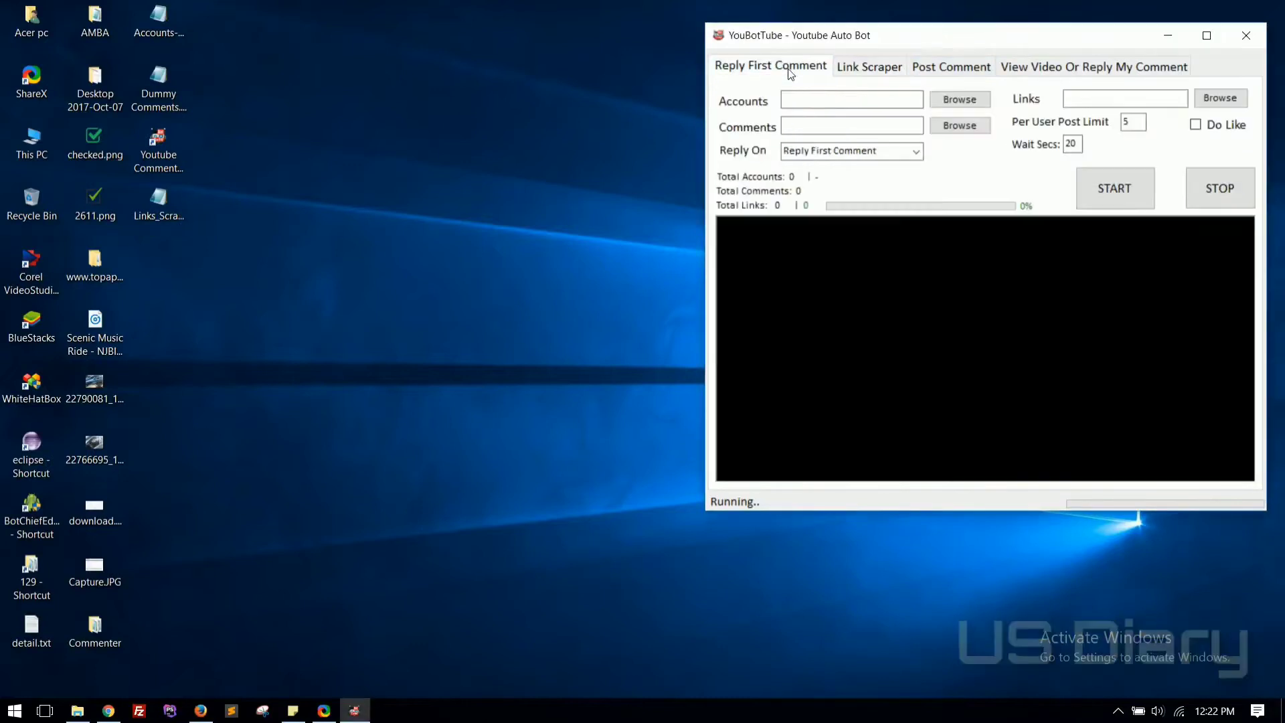
pyautogui.click(947, 100)
pyautogui.doubleClick(755, 179)
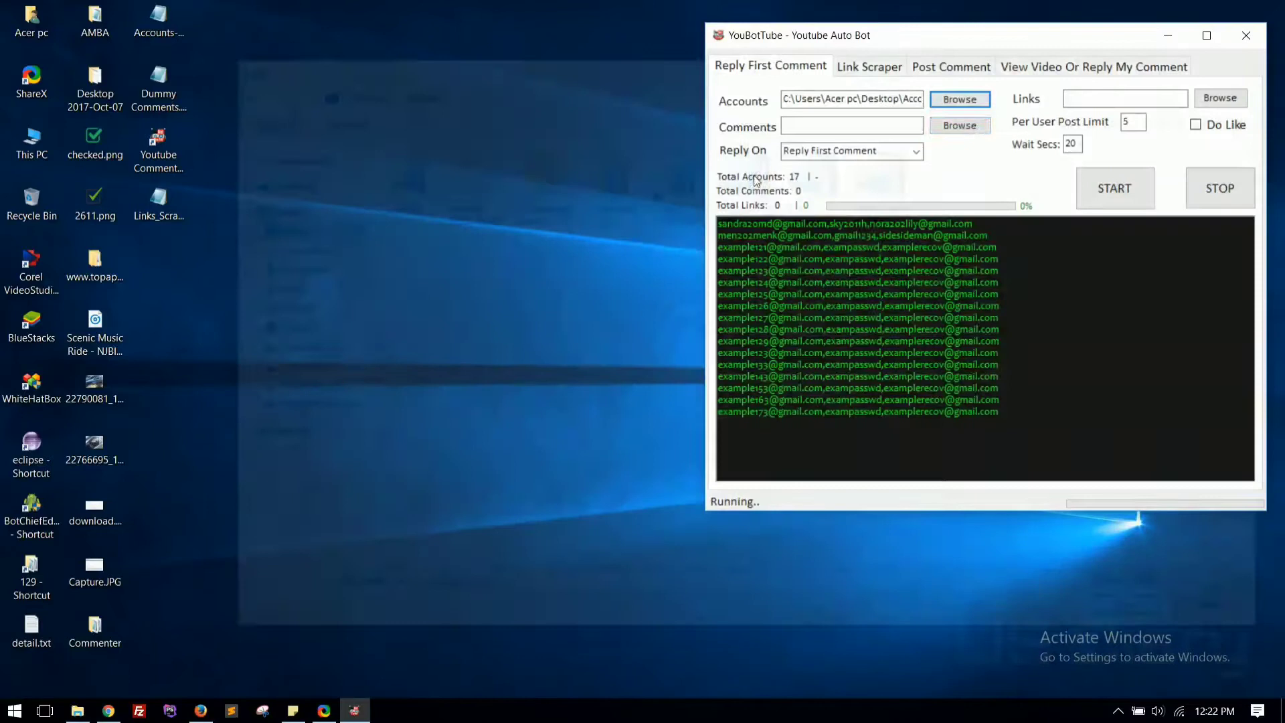
pyautogui.click(960, 125)
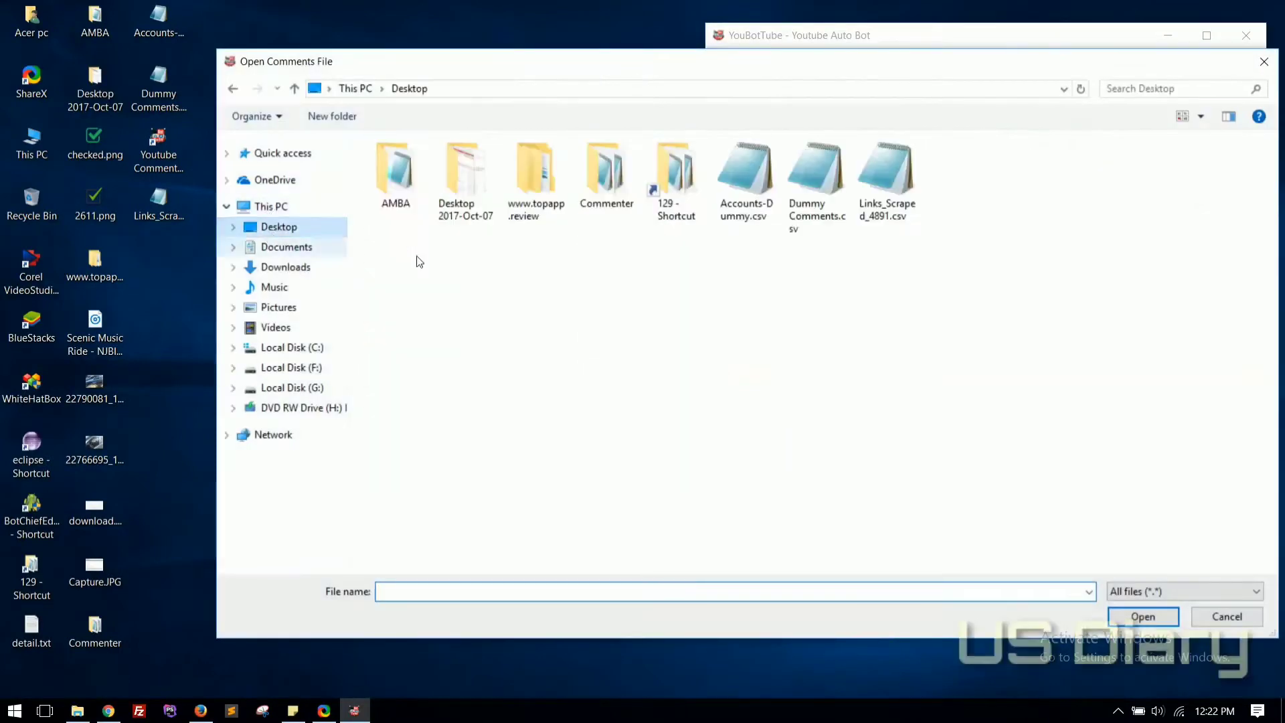
pyautogui.doubleClick(815, 176)
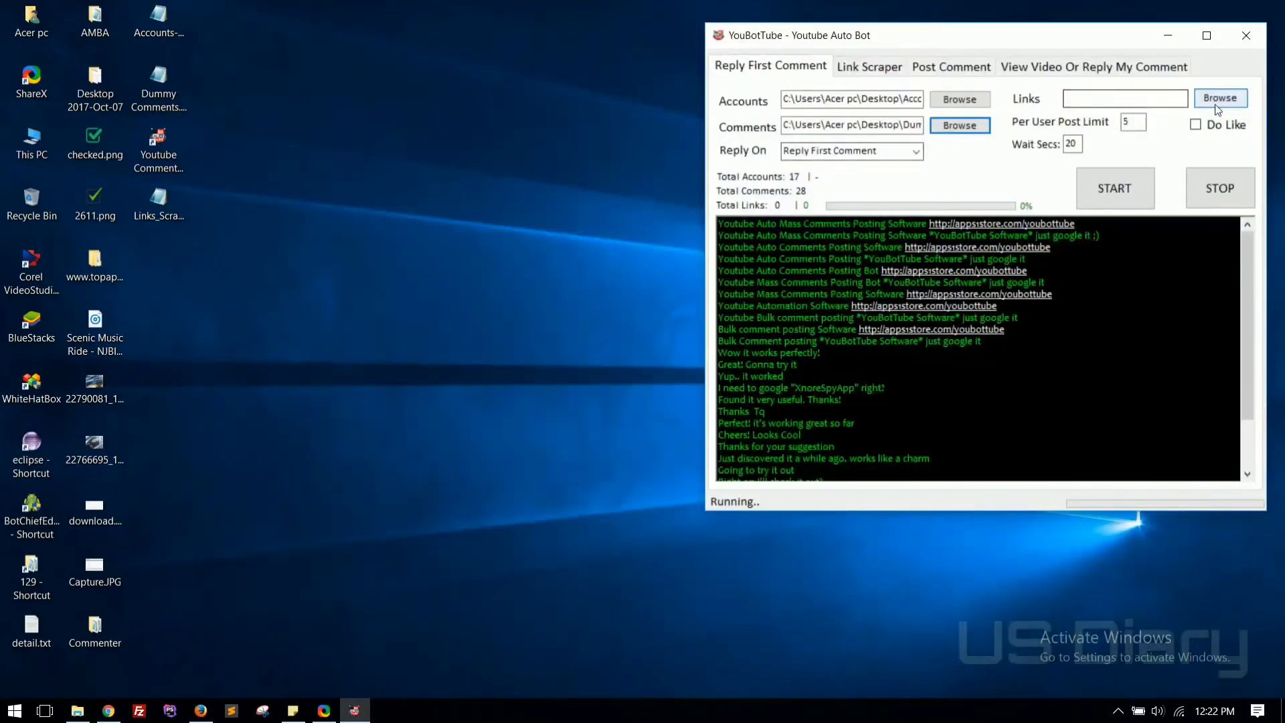
pyautogui.click(1216, 100)
pyautogui.click(271, 206)
pyautogui.click(278, 227)
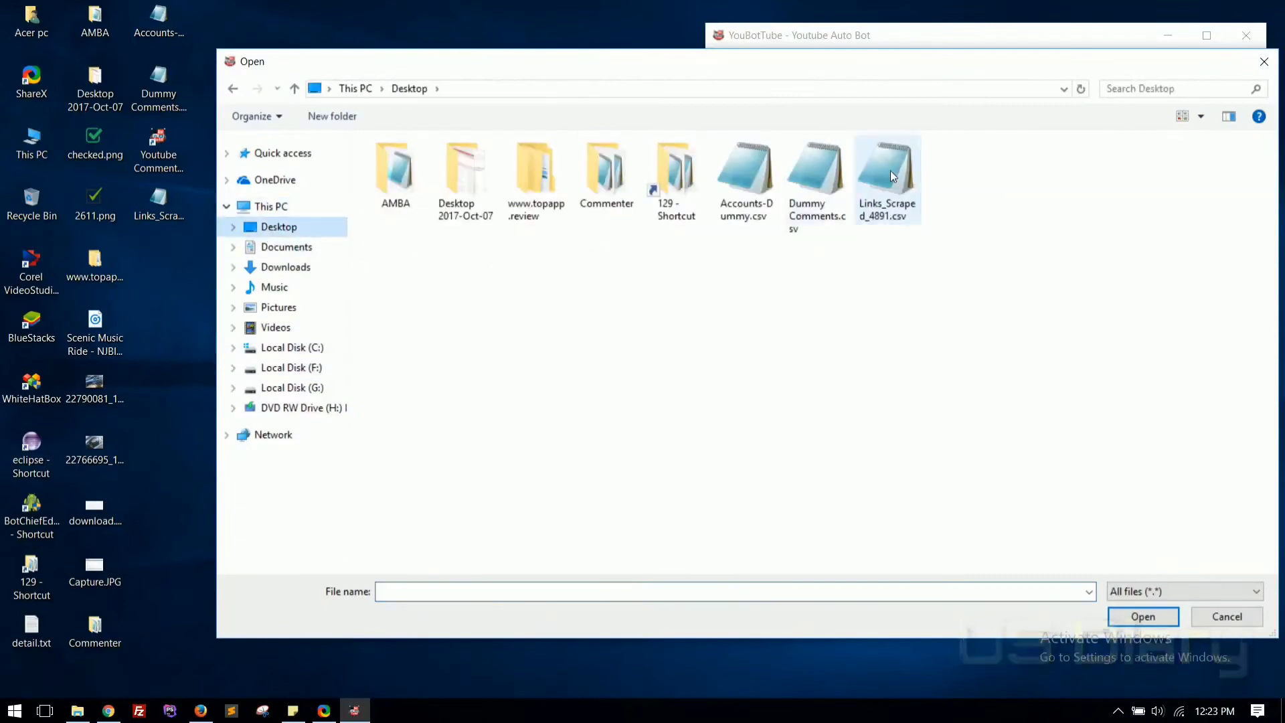
pyautogui.doubleClick(890, 175)
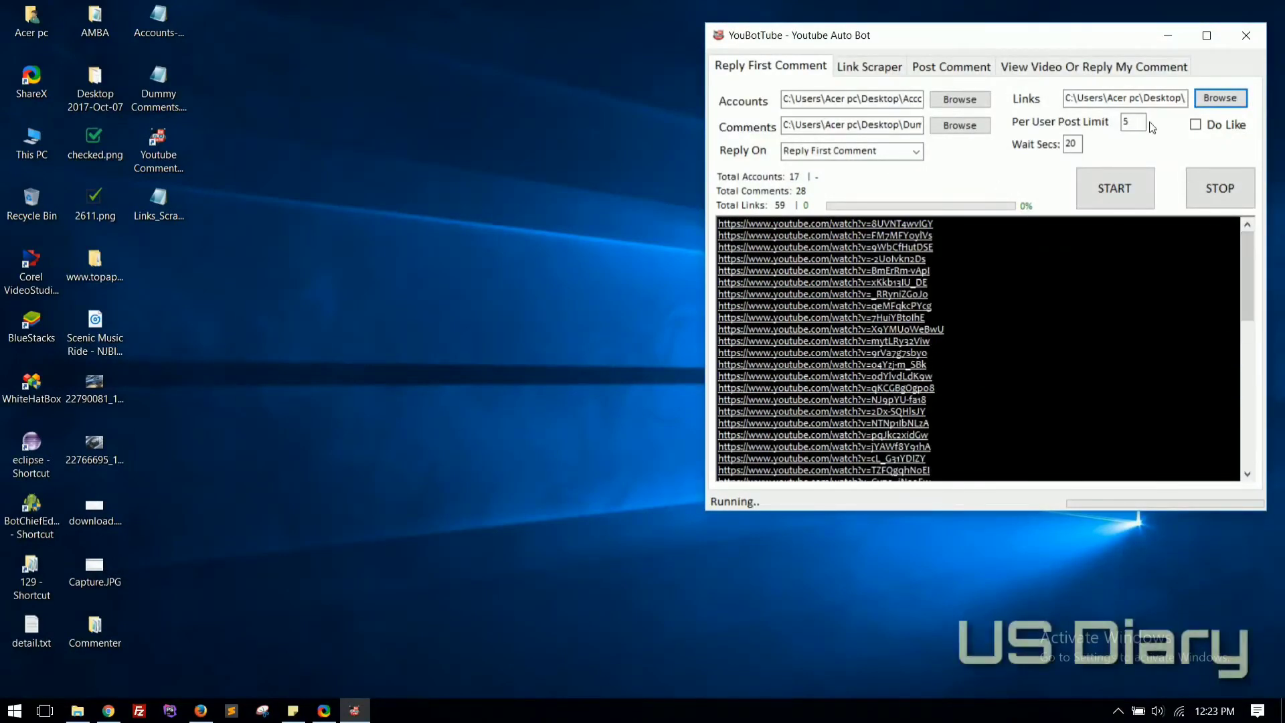
# - Set Reply On to Reply Second Comment and start posting replies
pyautogui.write('3')
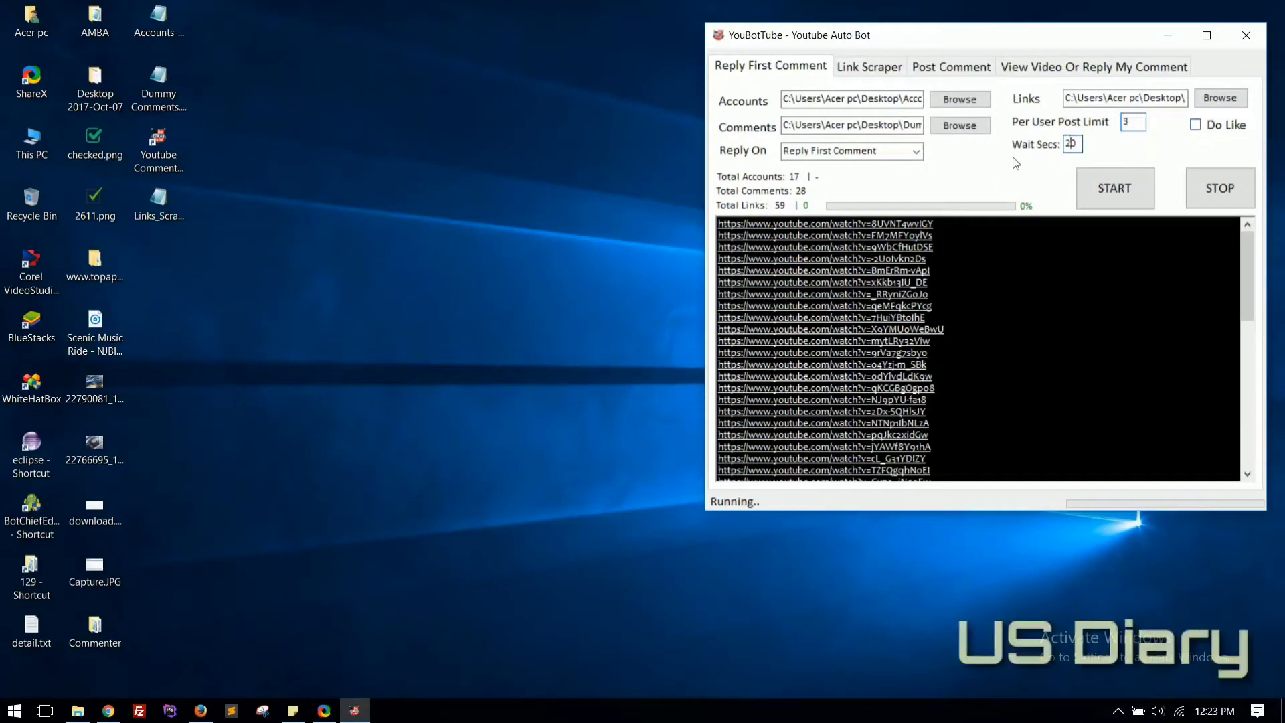
pyautogui.click(916, 151)
pyautogui.click(891, 175)
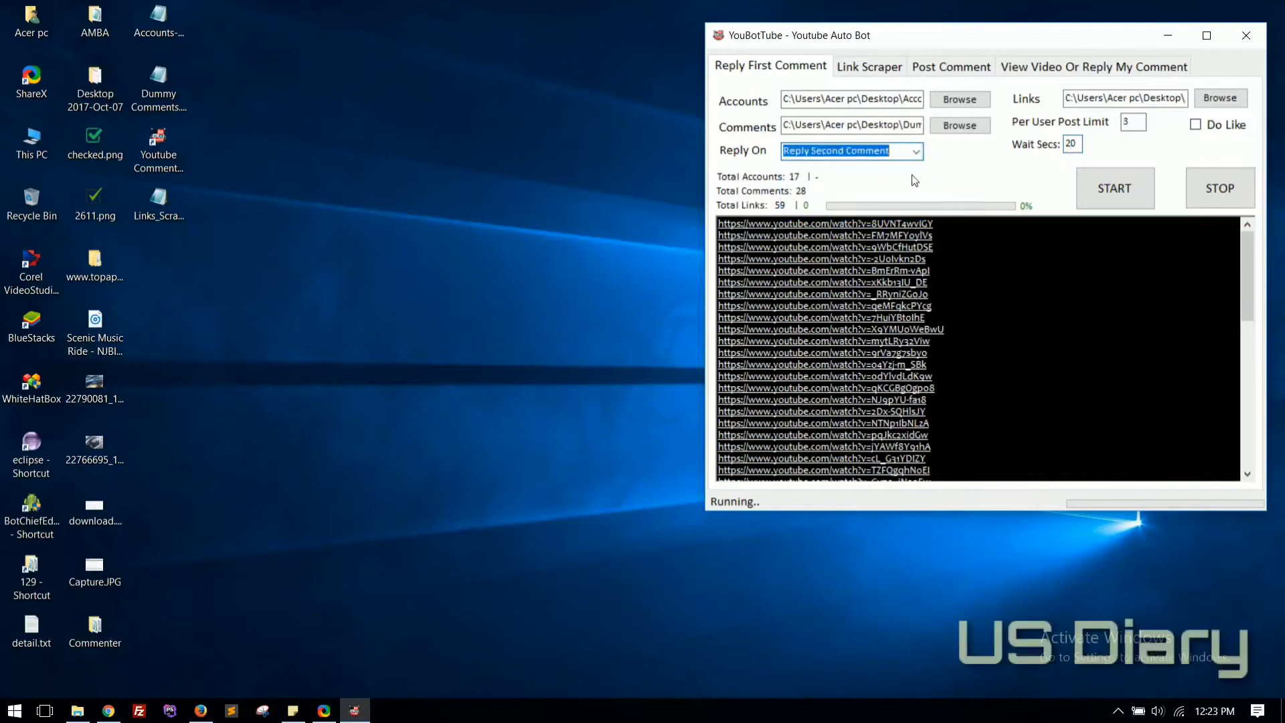
pyautogui.click(1111, 191)
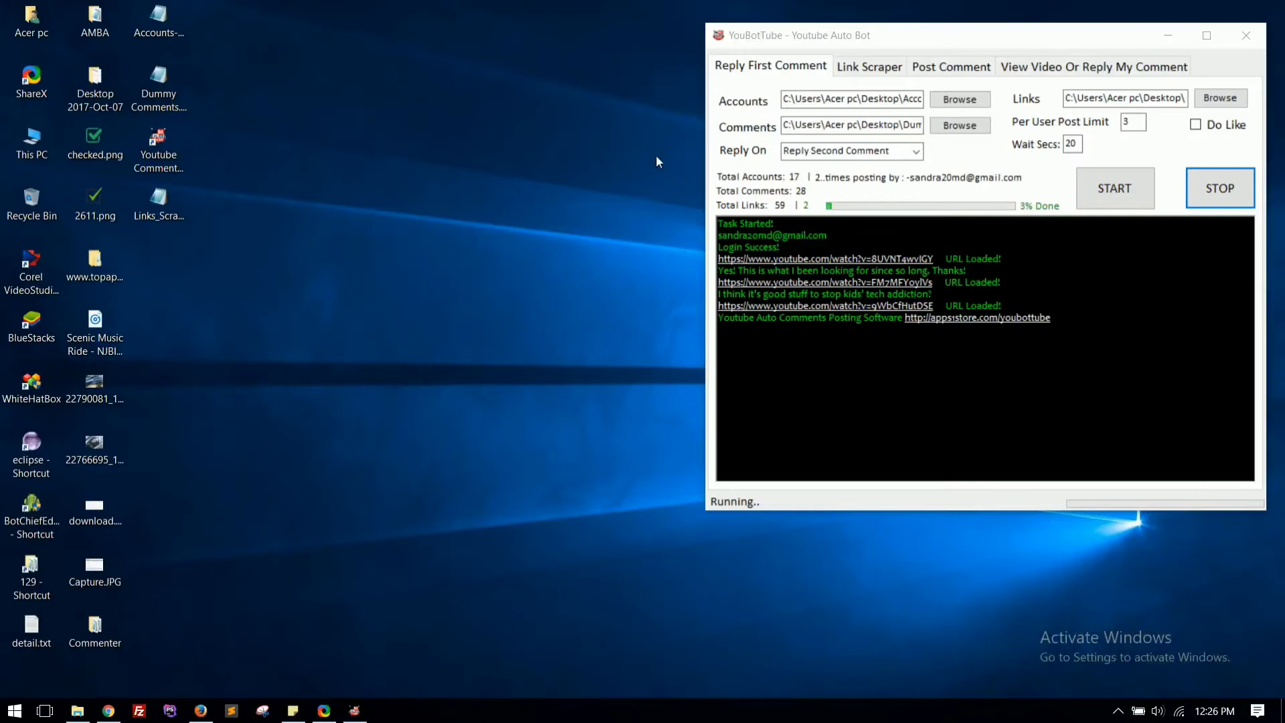
# - Load Accounts-Dummy.csv, Dummy Comments and the scraped links file for comment posting
pyautogui.click(951, 67)
pyautogui.click(946, 99)
pyautogui.click(295, 227)
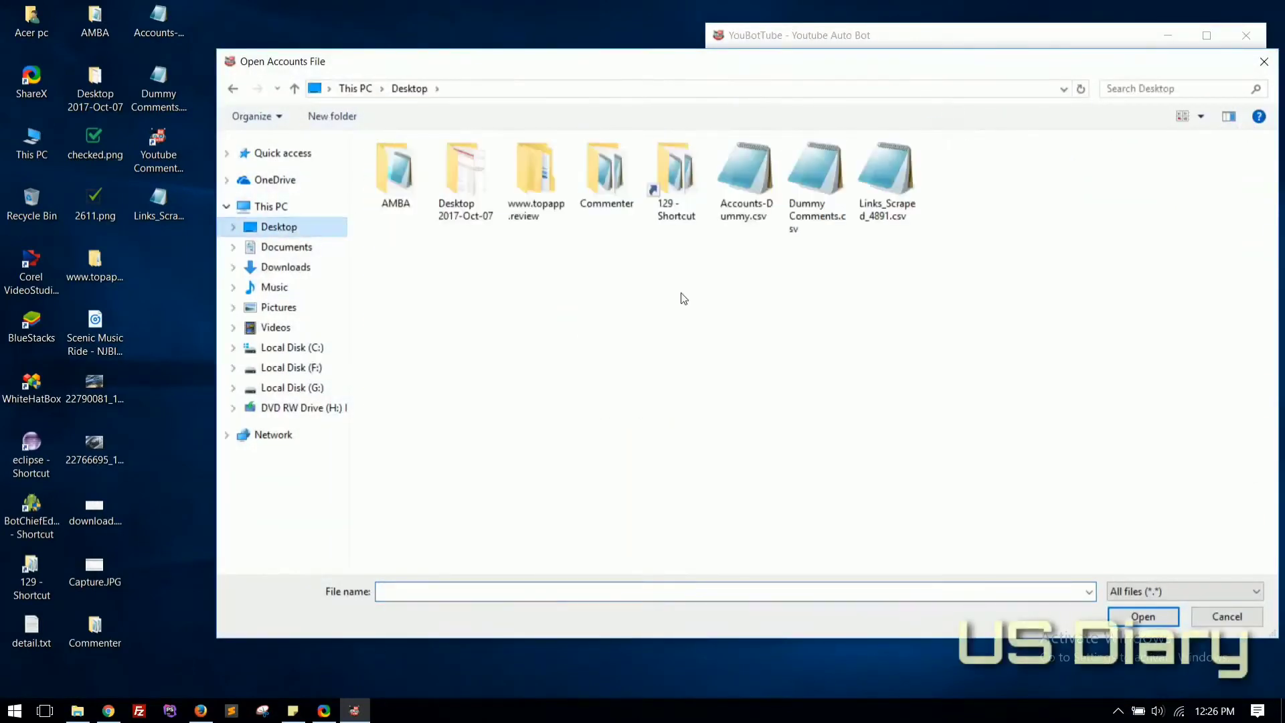
pyautogui.doubleClick(745, 171)
pyautogui.click(944, 130)
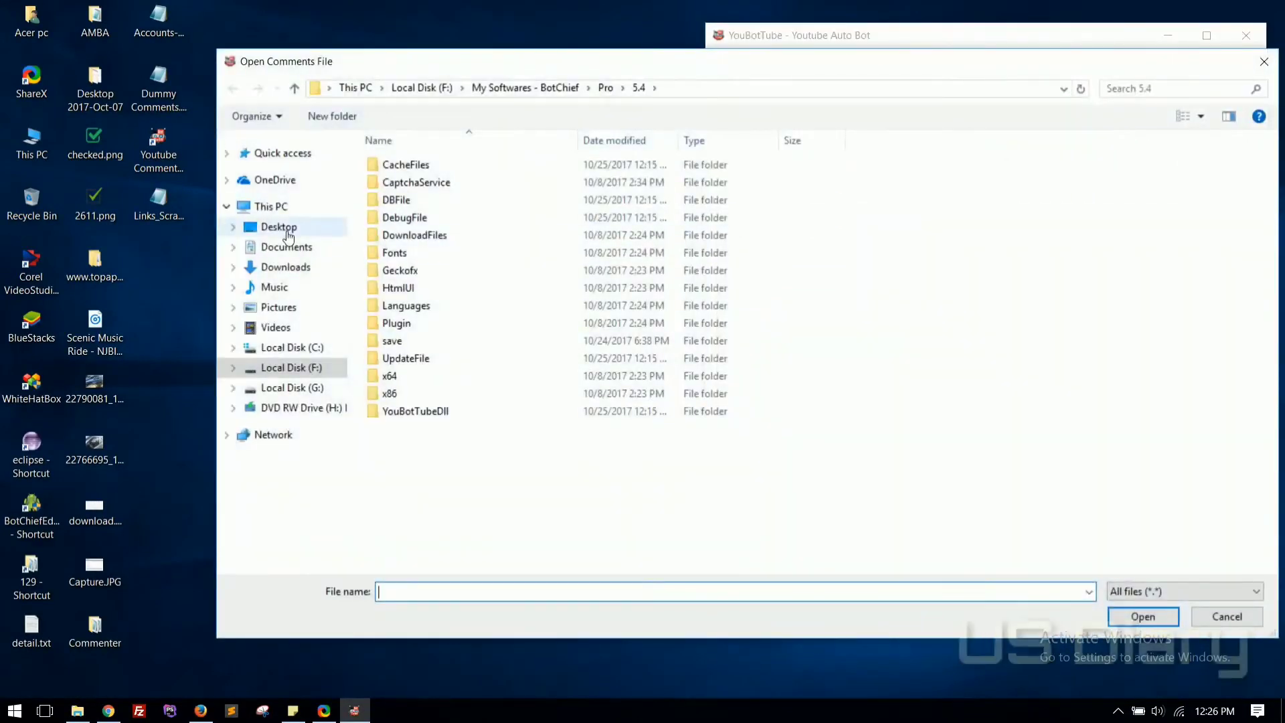
pyautogui.click(288, 229)
pyautogui.doubleClick(816, 172)
pyautogui.click(1225, 100)
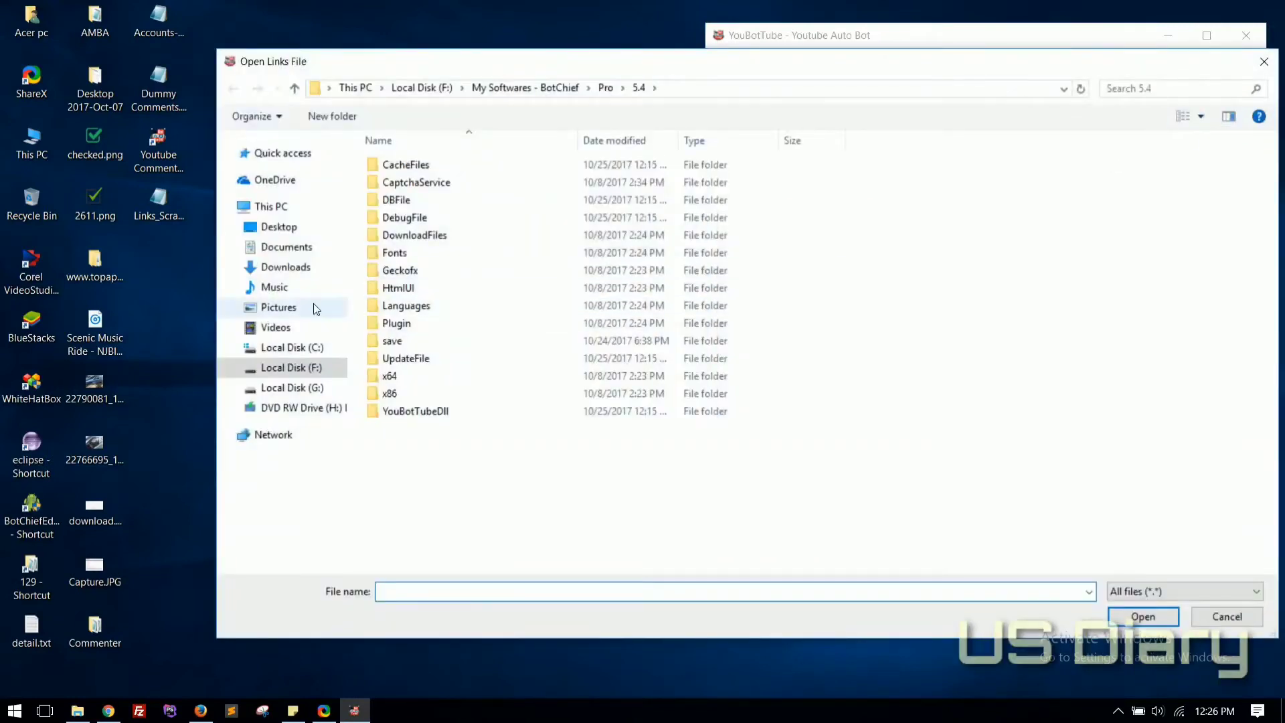
pyautogui.click(288, 227)
pyautogui.doubleClick(887, 172)
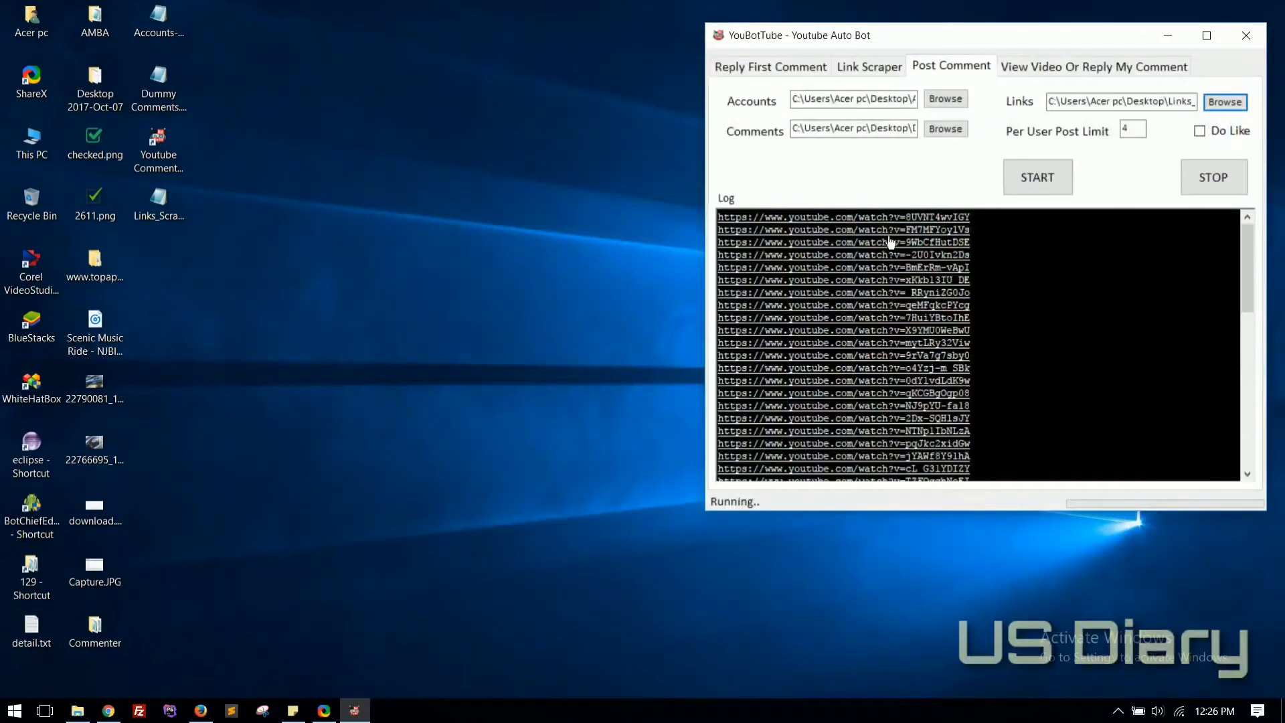
# - Set the per-user post limit to 2 and start posting, saving results to Desktop
pyautogui.doubleClick(1135, 126)
pyautogui.write('2')
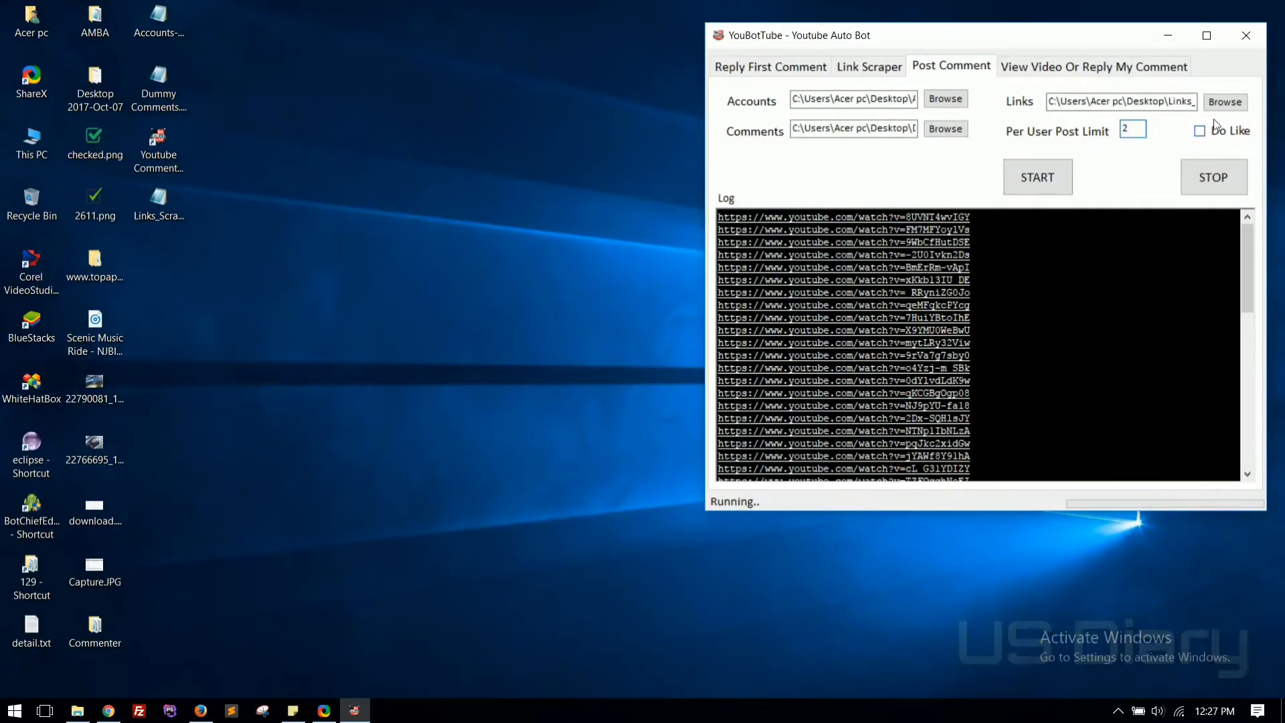
pyautogui.click(1039, 190)
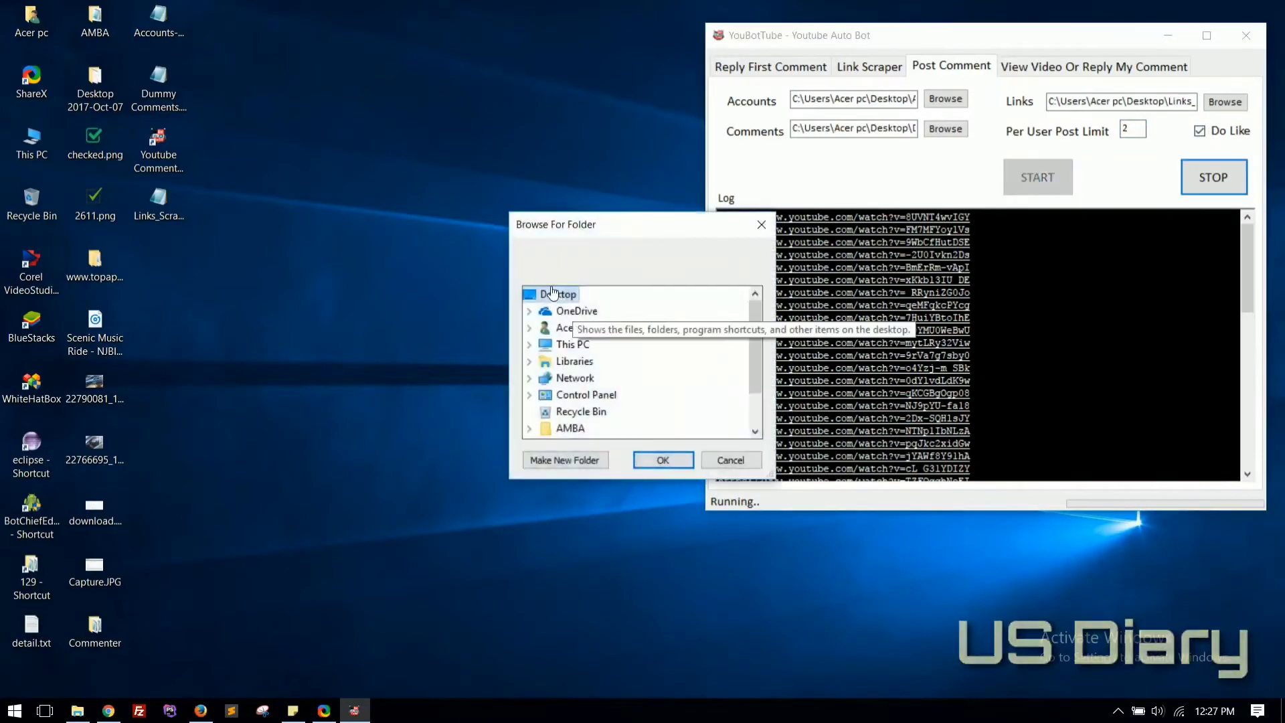
pyautogui.click(654, 461)
# - Refresh the desktop and enlarge the bot's browser to see the posted comment
pyautogui.rightClick(903, 586)
pyautogui.click(965, 417)
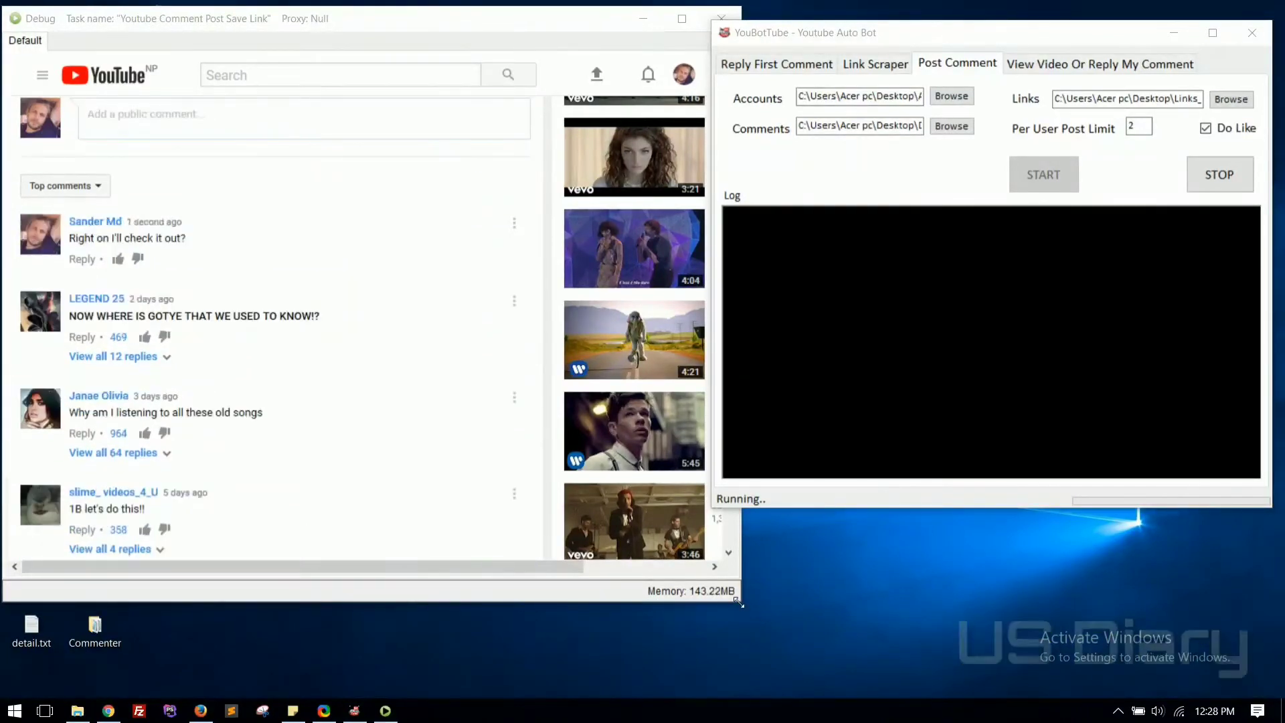
pyautogui.moveTo(738, 602); pyautogui.dragTo(730, 694)
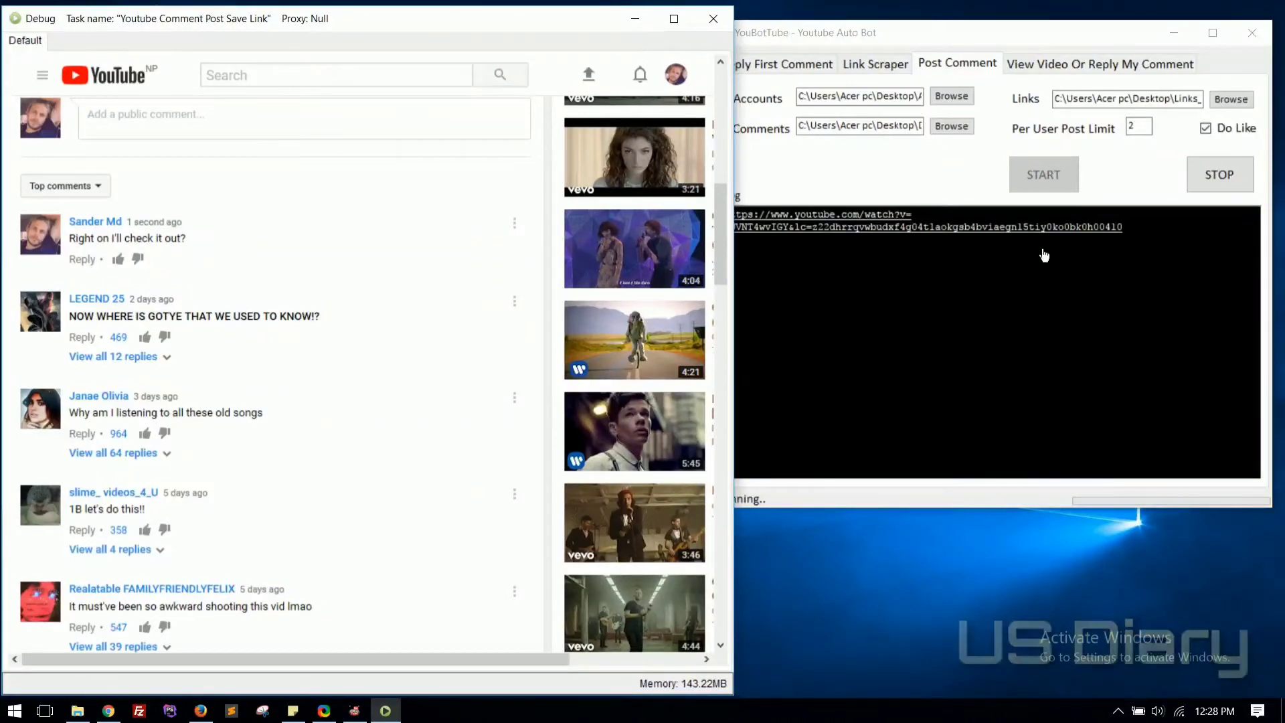
pyautogui.click(915, 258)
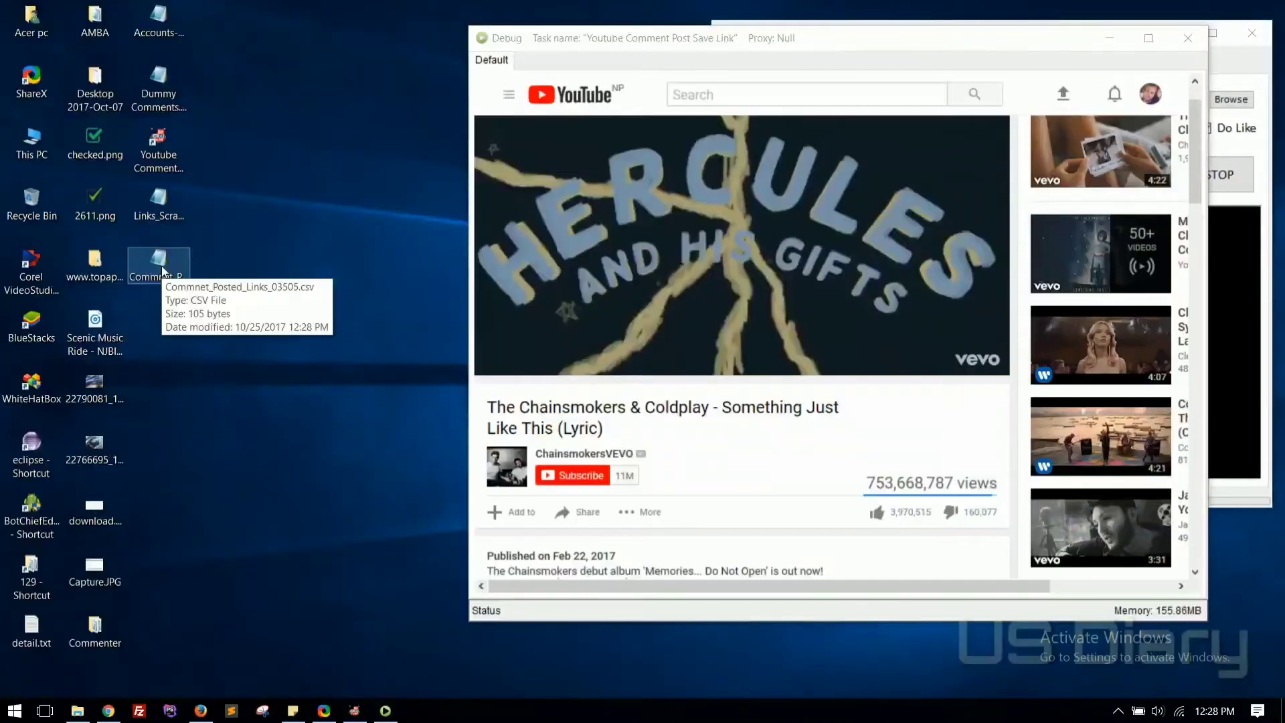
# - Check the posted URL in Commnet_Posted_Links_03505.csv in Notepad, then close it
pyautogui.doubleClick(159, 261)
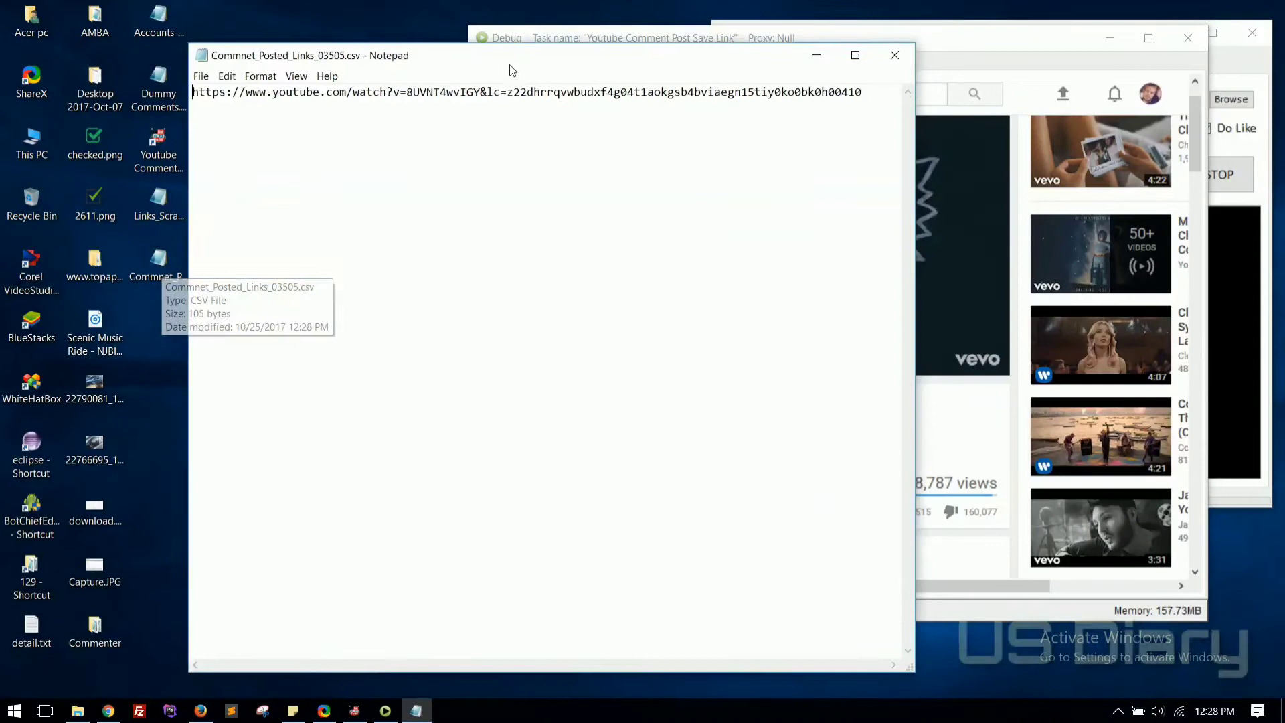
pyautogui.moveTo(510, 65); pyautogui.dragTo(339, 58)
pyautogui.click(723, 49)
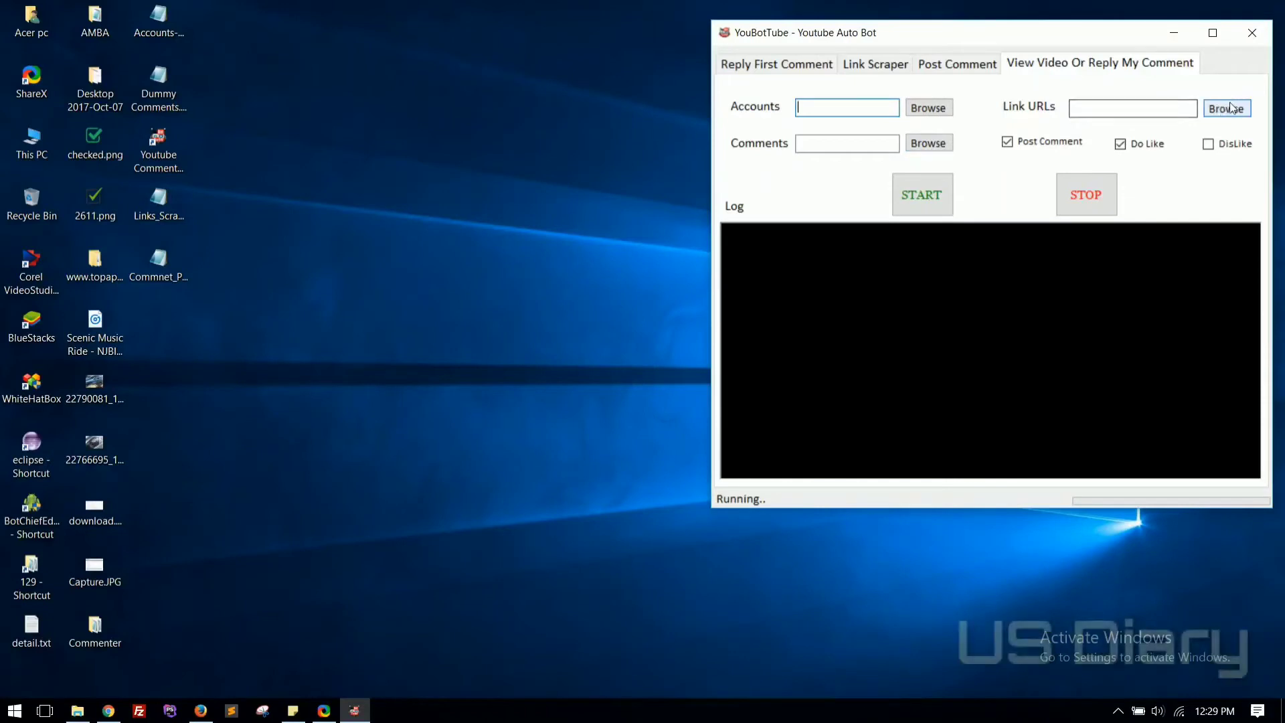
# - Load accounts, comments and Commnet_Posted_Links_03505.csv as link URLs, then start replying and liking
pyautogui.click(927, 114)
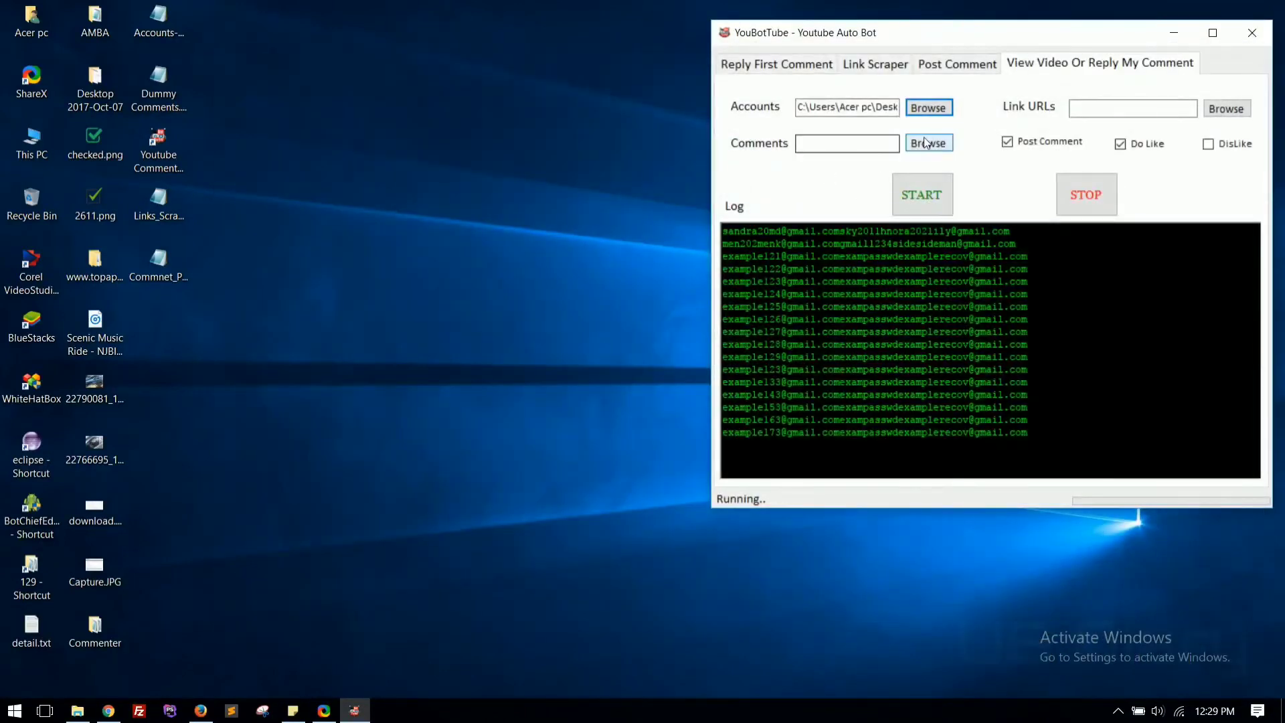
pyautogui.click(928, 143)
pyautogui.click(286, 231)
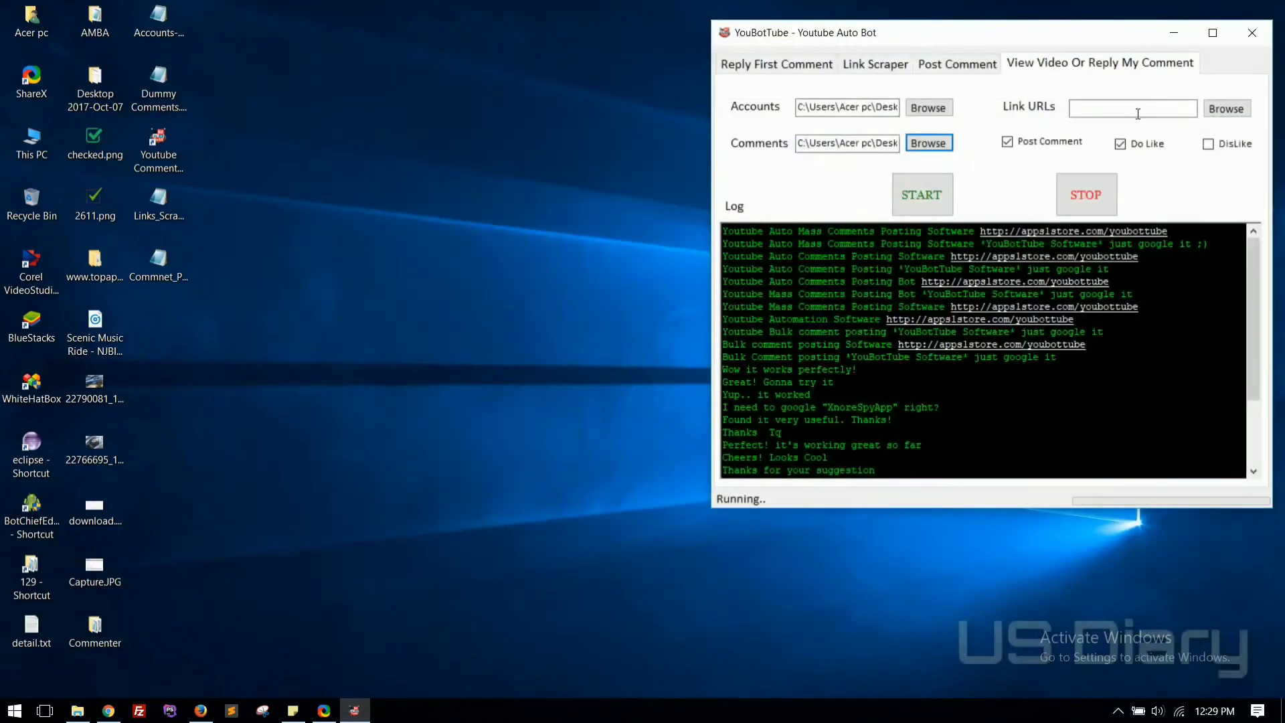
pyautogui.click(1224, 109)
pyautogui.click(286, 225)
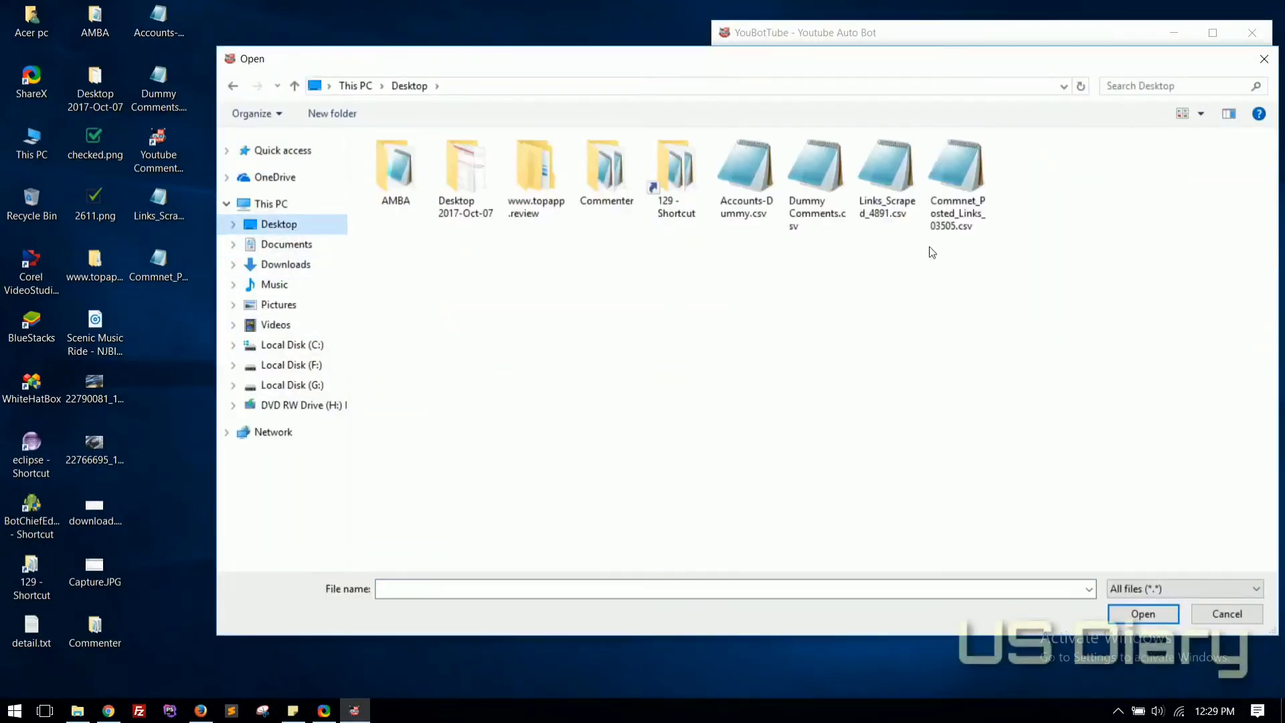
pyautogui.click(968, 191)
pyautogui.doubleClick(968, 191)
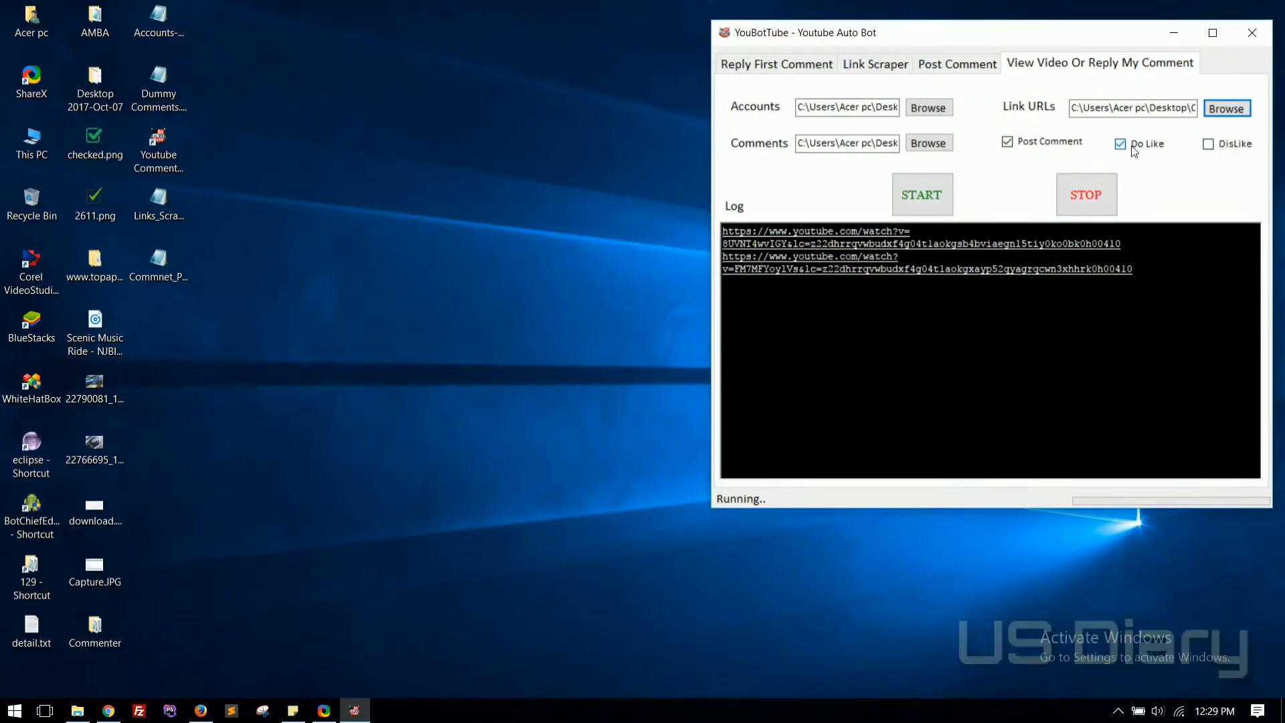
pyautogui.click(920, 200)
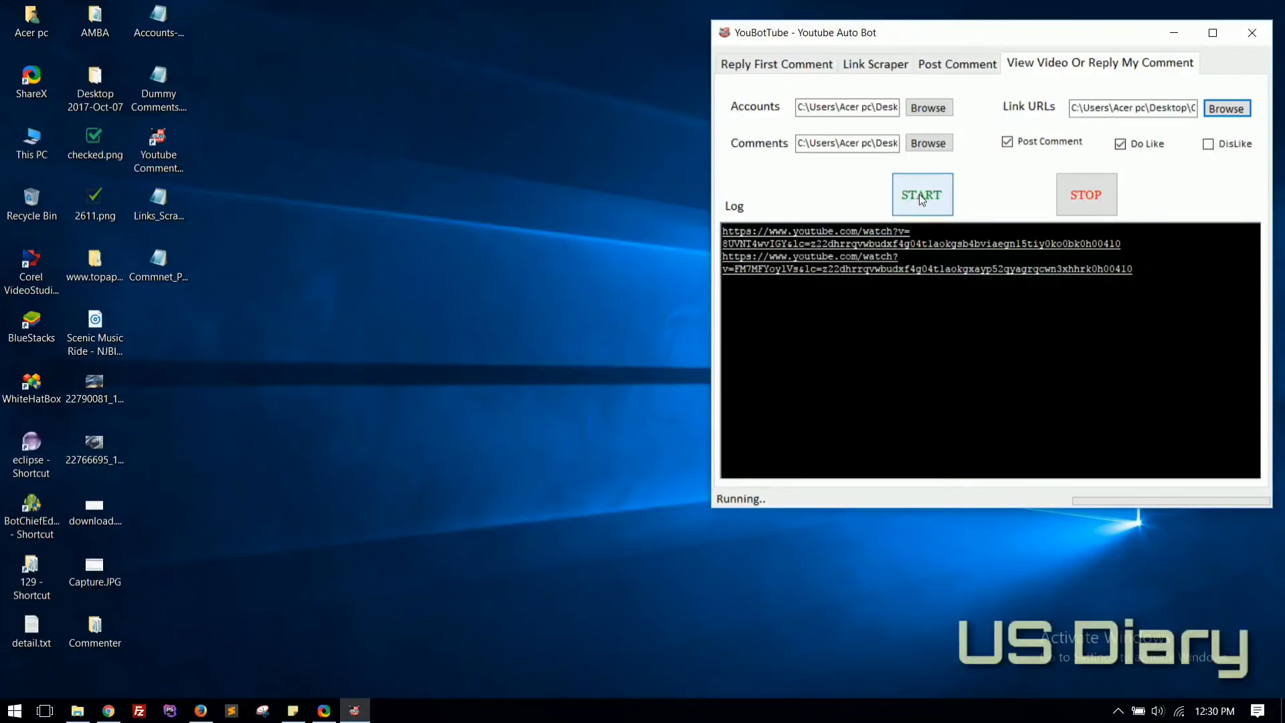